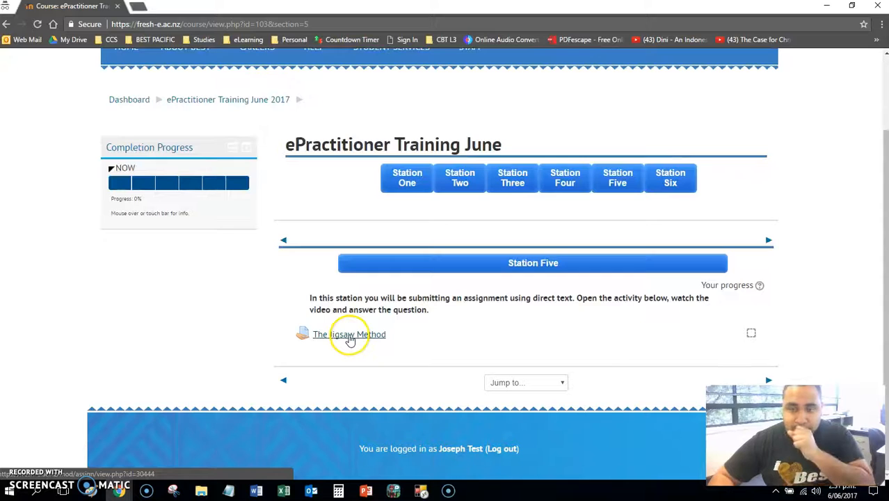
# Step: Open The Jigsaw Method assignment in Station Five and review its submission status and grading criteria
pyautogui.click(350, 336)
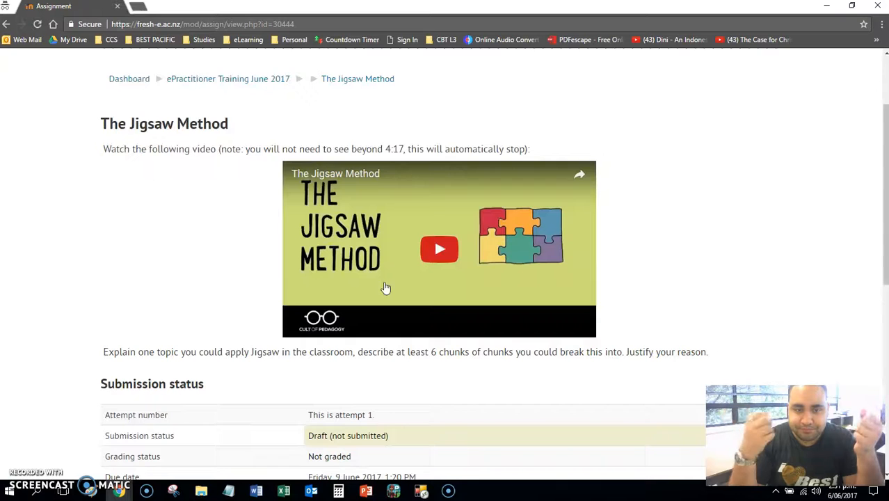
pyautogui.scroll(-4, 391, 280)
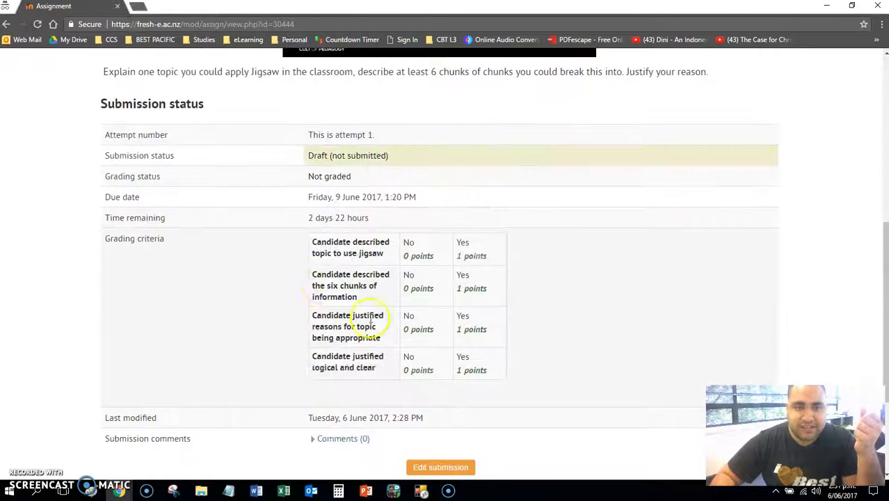
pyautogui.moveTo(101, 103); pyautogui.dragTo(219, 103)
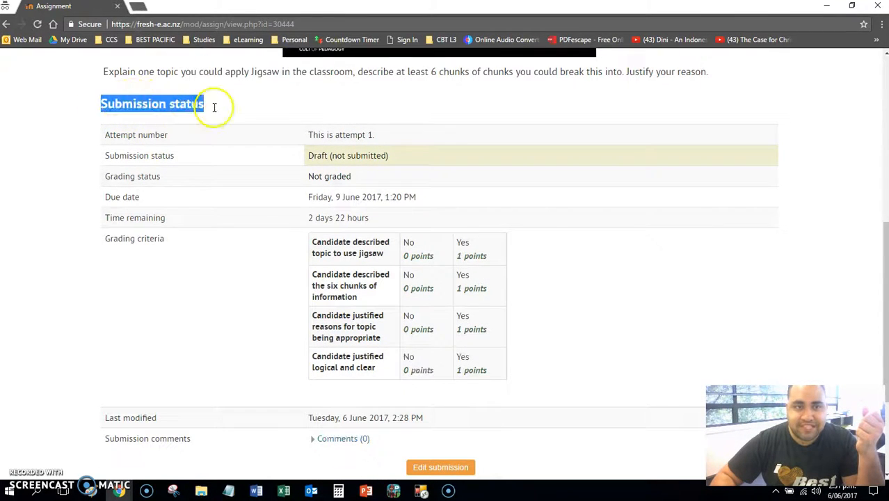
pyautogui.moveTo(388, 141); pyautogui.dragTo(284, 120)
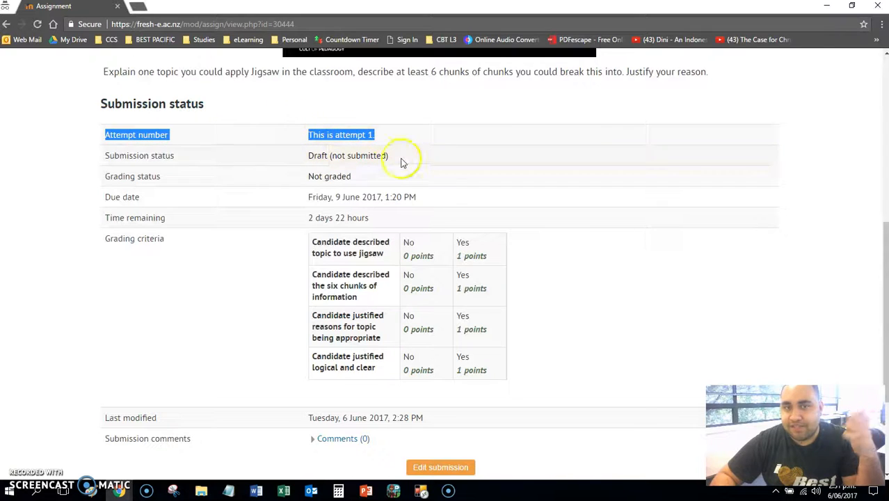
pyautogui.moveTo(393, 160); pyautogui.dragTo(104, 156)
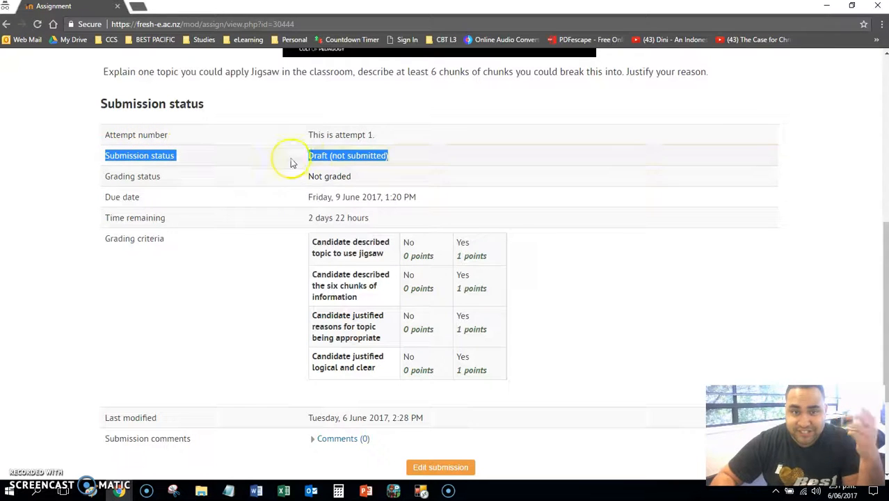
pyautogui.moveTo(363, 177); pyautogui.dragTo(178, 162)
pyautogui.moveTo(421, 198); pyautogui.dragTo(128, 135)
pyautogui.moveTo(380, 218); pyautogui.dragTo(111, 138)
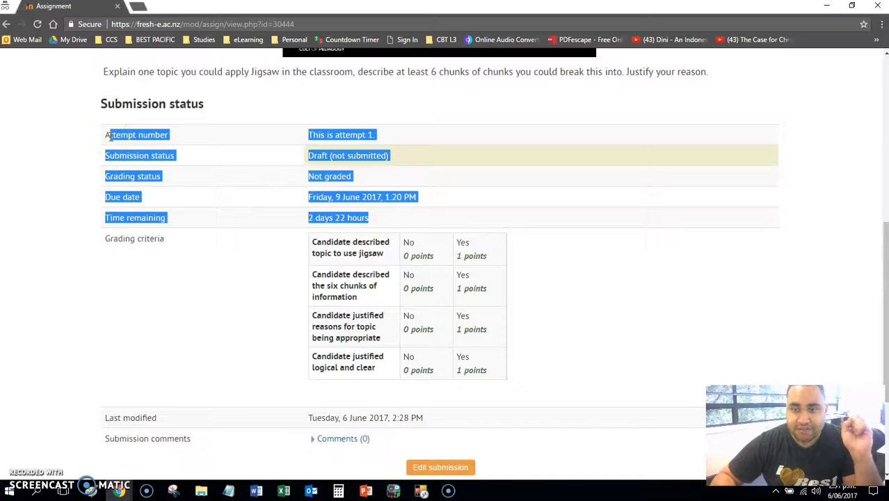
pyautogui.click(192, 292)
pyautogui.scroll(-1, 193, 291)
pyautogui.moveTo(105, 182); pyautogui.dragTo(476, 302)
pyautogui.click(547, 317)
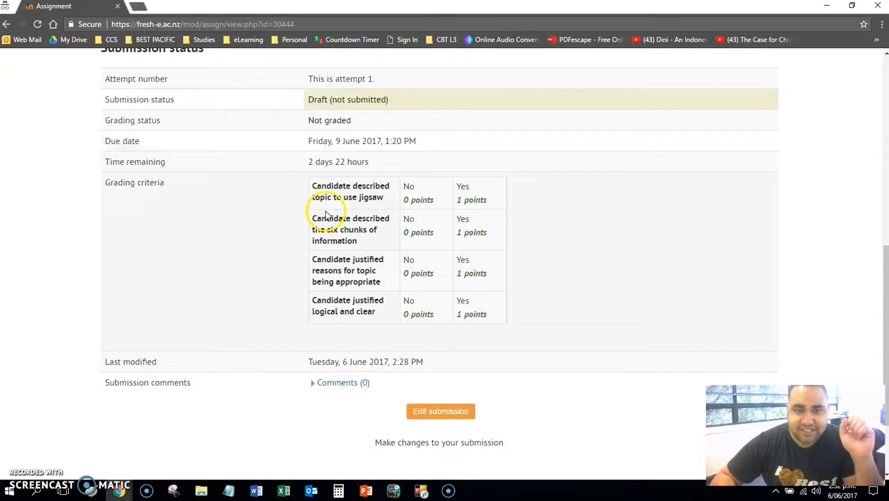
pyautogui.scroll(-1, 142, 262)
pyautogui.scroll(-1, 142, 262)
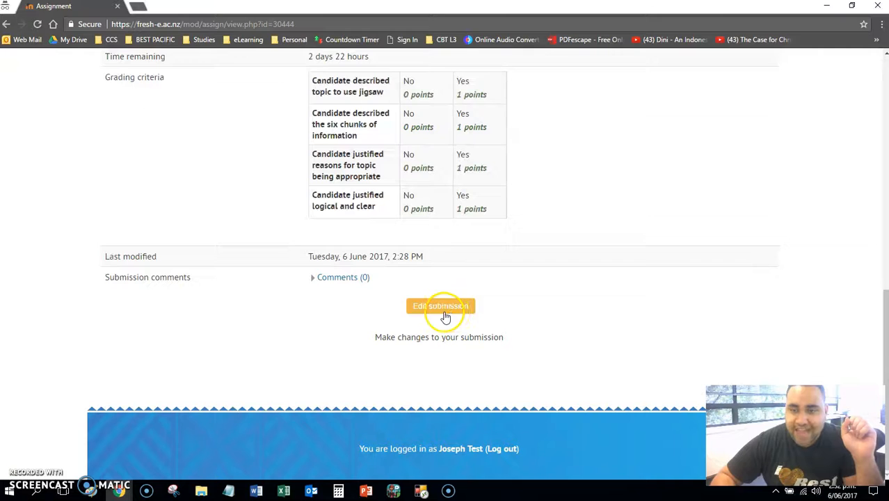
pyautogui.click(462, 309)
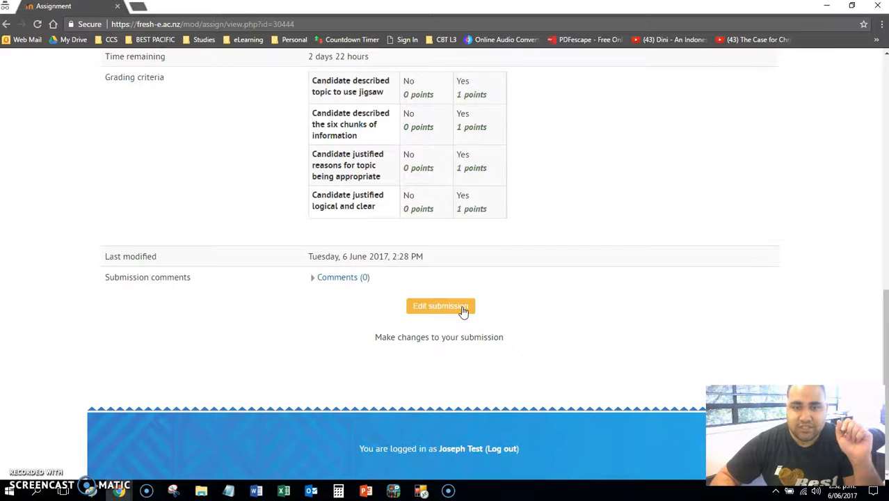
pyautogui.click(463, 309)
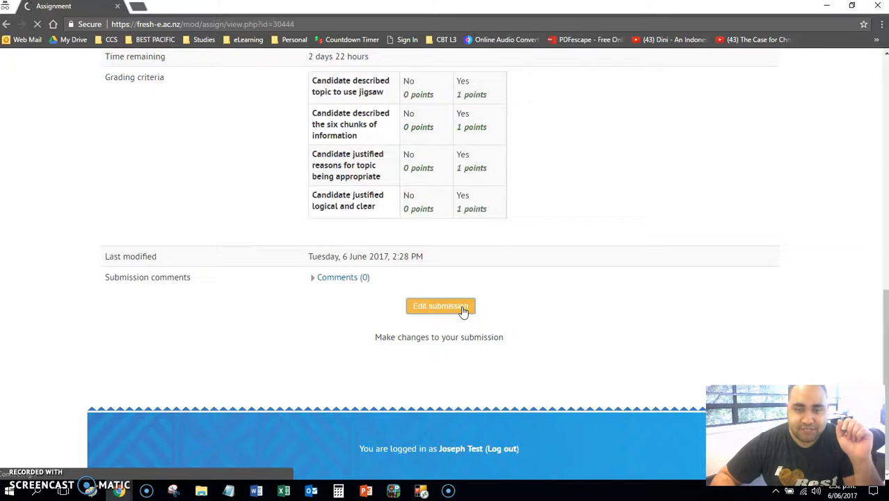
pyautogui.scroll(-5, 456, 312)
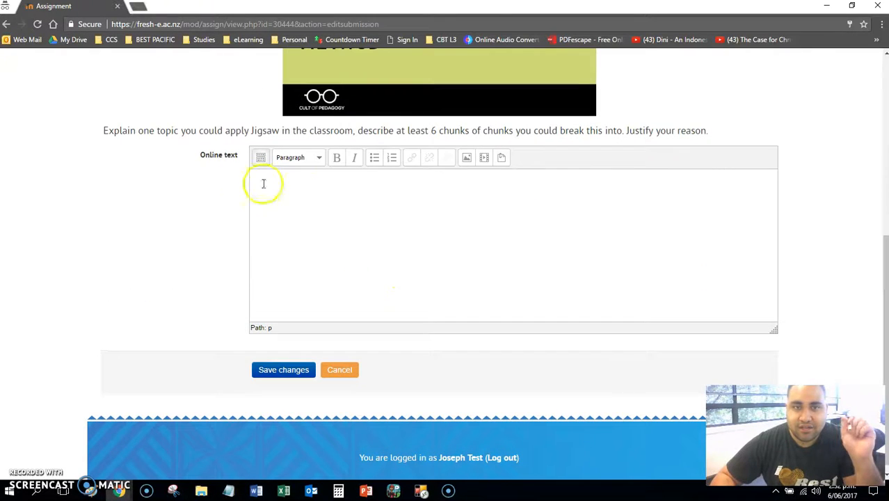
pyautogui.doubleClick(210, 155)
pyautogui.click(308, 203)
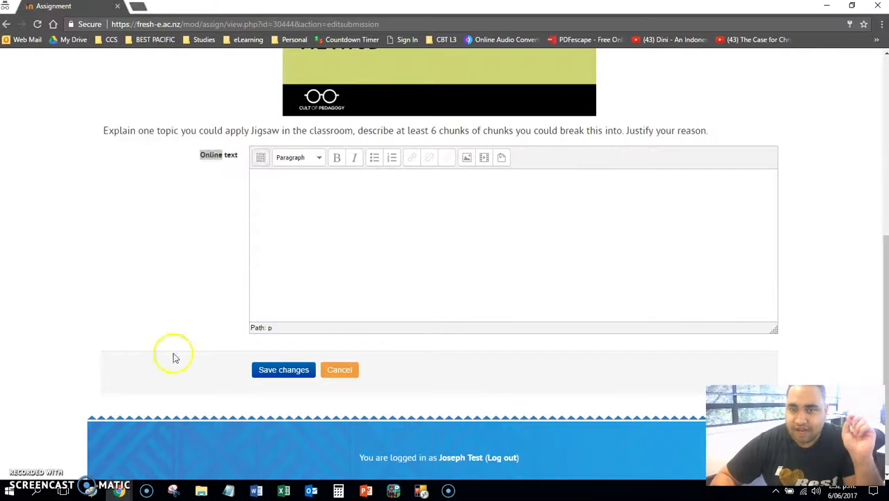
pyautogui.click(342, 373)
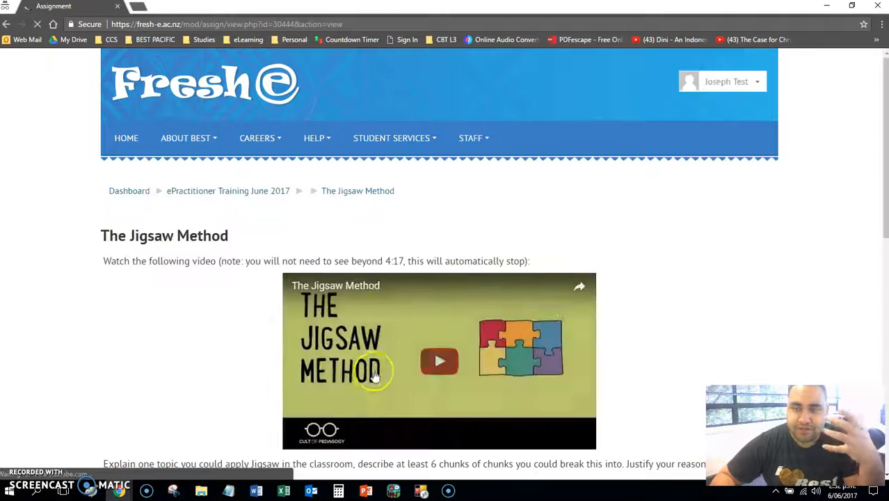
# Step: Reload the assignment page and examine its Grading summary section
pyautogui.scroll(-3, 422, 271)
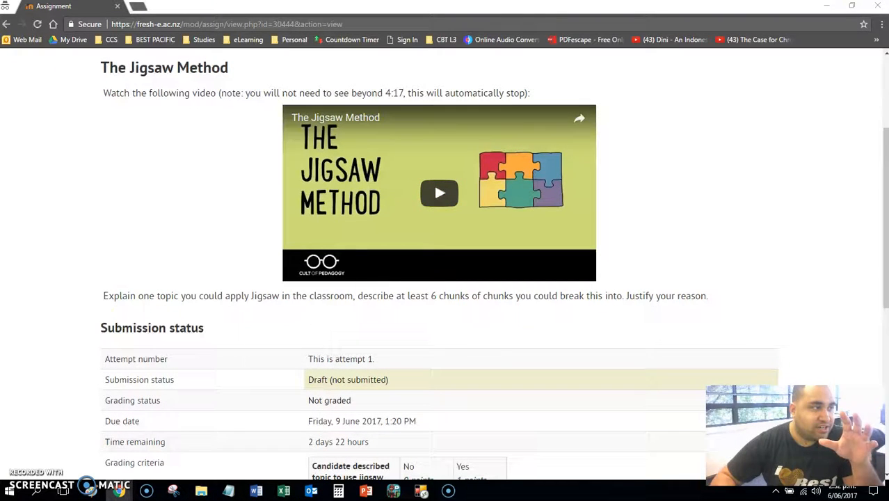
pyautogui.press('F5')
pyautogui.scroll(-3, 198, 223)
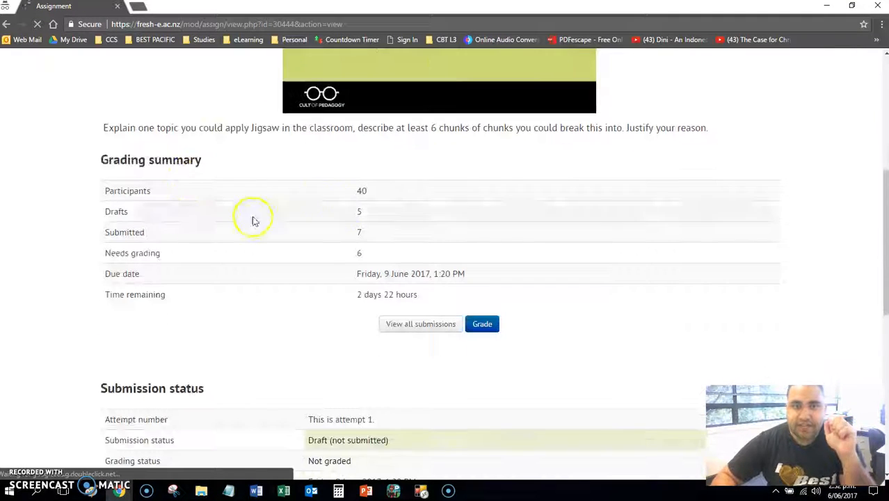
pyautogui.scroll(-1, 338, 366)
pyautogui.scroll(1, 333, 362)
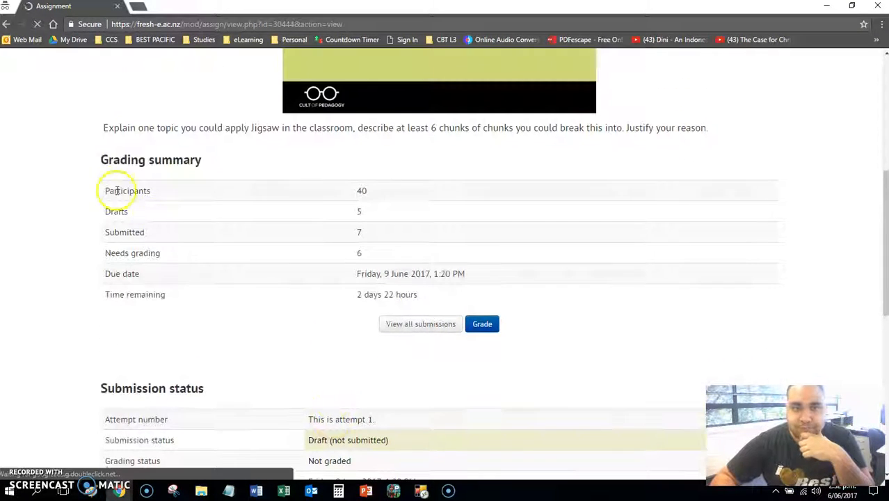
pyautogui.moveTo(108, 159); pyautogui.dragTo(612, 337)
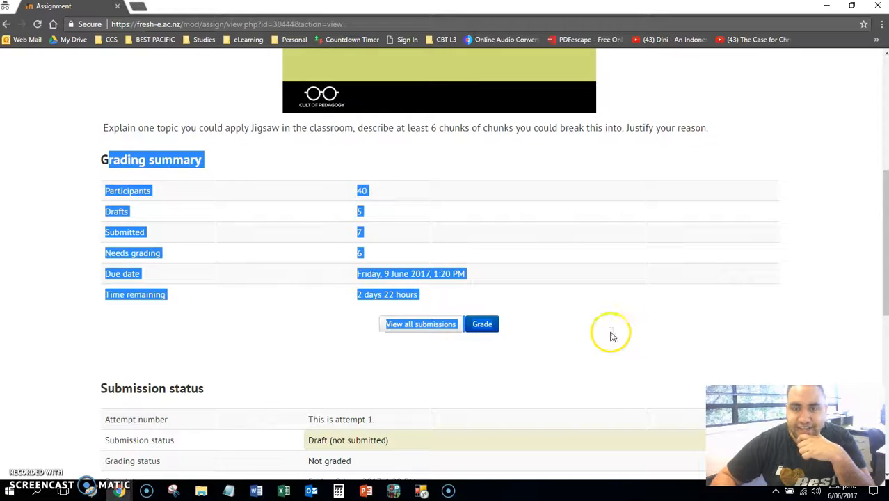
pyautogui.click(612, 337)
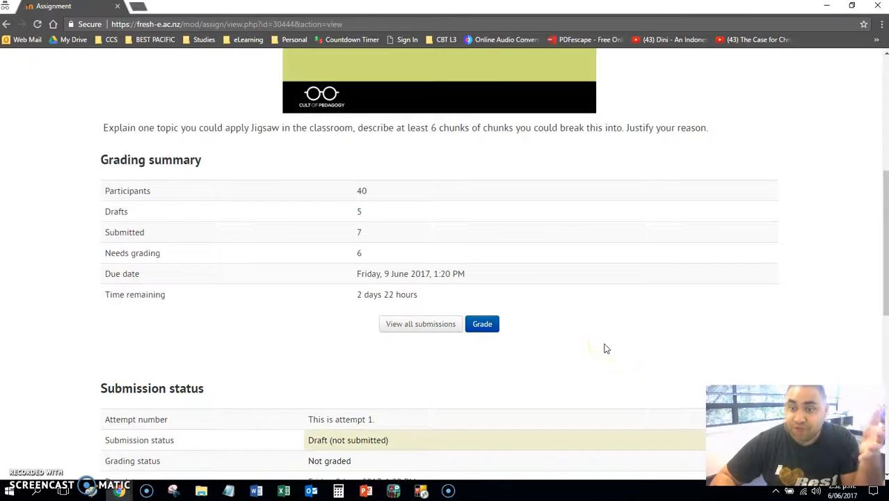
# Step: Compare the assignment's Submission status section with its Grading summary section
pyautogui.scroll(-3, 605, 348)
pyautogui.moveTo(101, 219); pyautogui.dragTo(544, 345)
pyautogui.scroll(-4, 543, 342)
pyautogui.scroll(5, 537, 349)
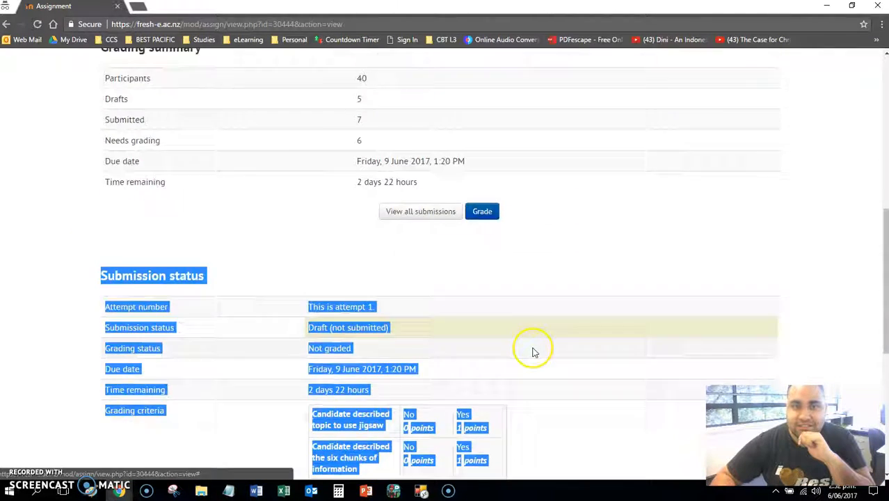
pyautogui.scroll(2, 533, 351)
pyautogui.moveTo(127, 167); pyautogui.dragTo(635, 320)
pyautogui.click(108, 163)
pyautogui.scroll(-2, 587, 317)
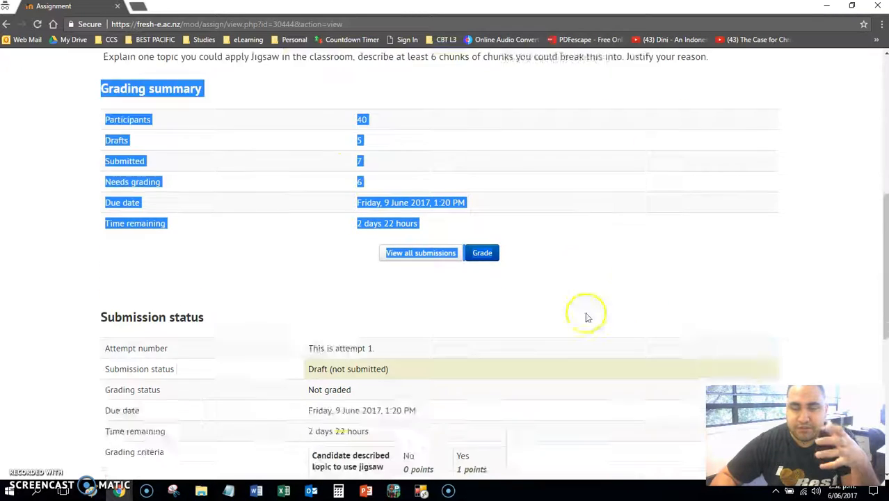
pyautogui.scroll(-3, 417, 244)
pyautogui.moveTo(104, 157); pyautogui.dragTo(573, 251)
pyautogui.scroll(-4, 586, 271)
pyautogui.scroll(3, 560, 249)
pyautogui.click(594, 164)
pyautogui.scroll(6, 595, 174)
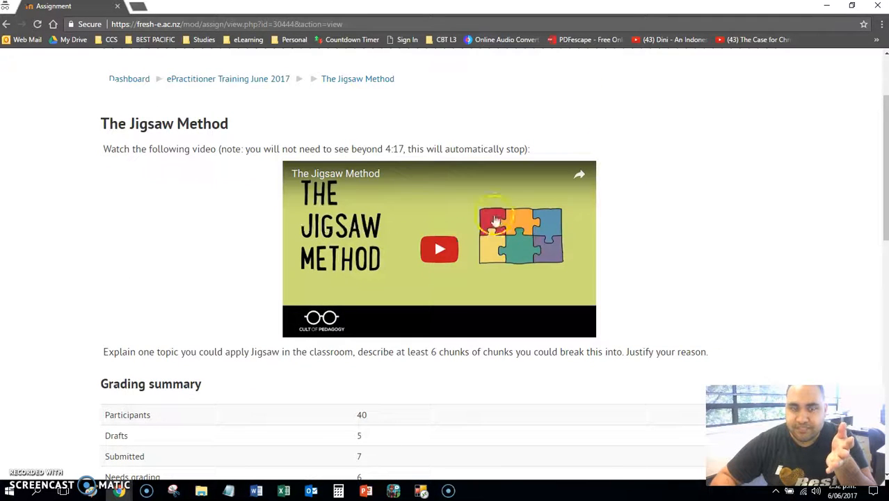
pyautogui.scroll(-2, 429, 192)
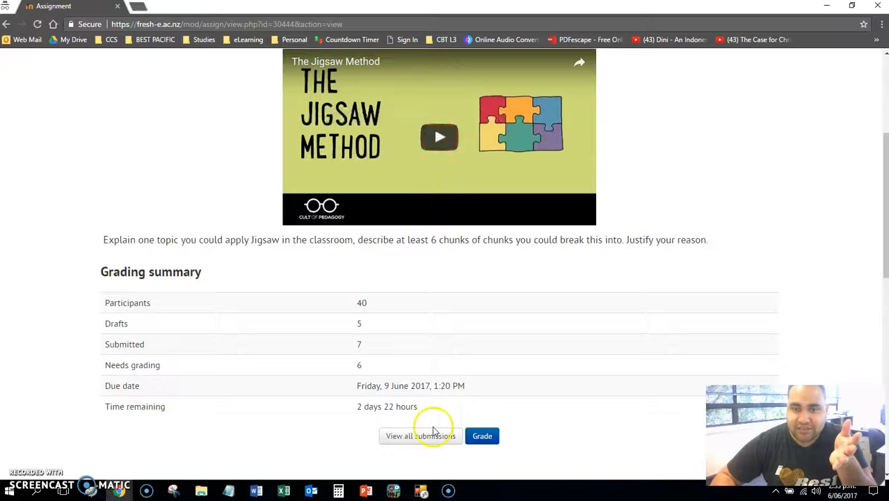
pyautogui.scroll(-3, 485, 404)
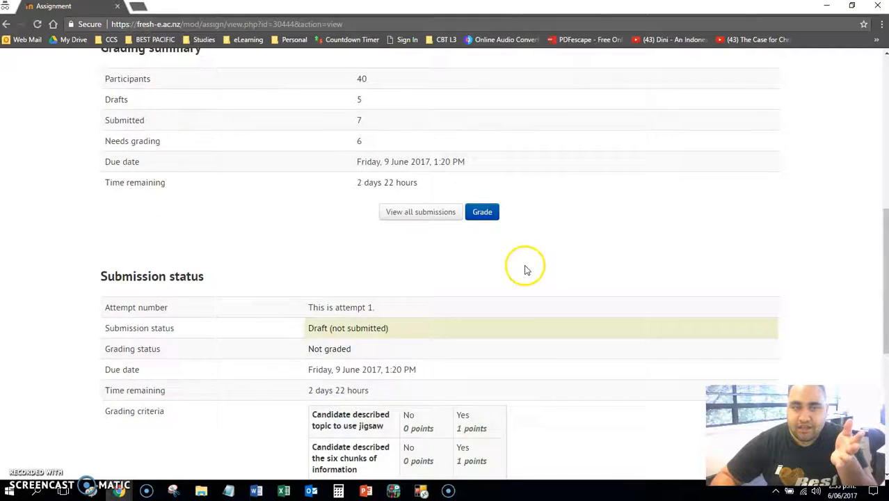
pyautogui.scroll(3, 568, 403)
pyautogui.scroll(-5, 568, 403)
pyautogui.scroll(-1, 552, 355)
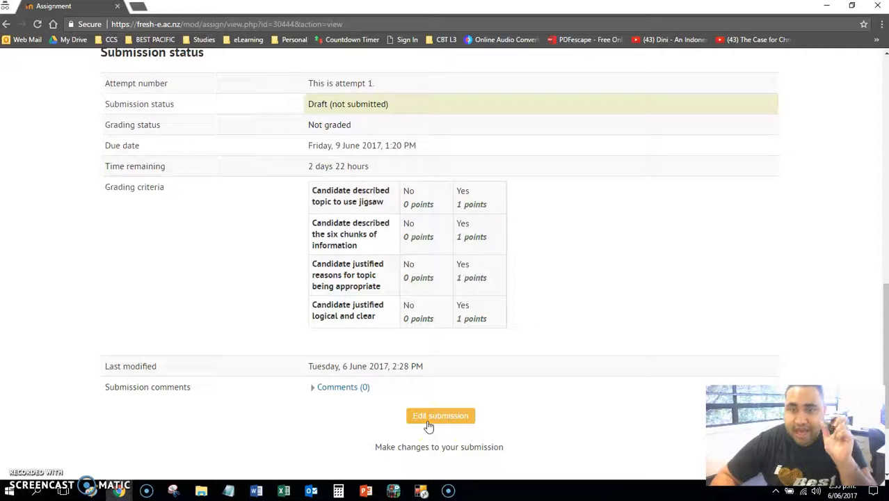
# Step: Open the submission for editing and begin the online text with "On Friday we used Jigsaw for learning how to submit and mark assignments in Moodle."
pyautogui.click(429, 424)
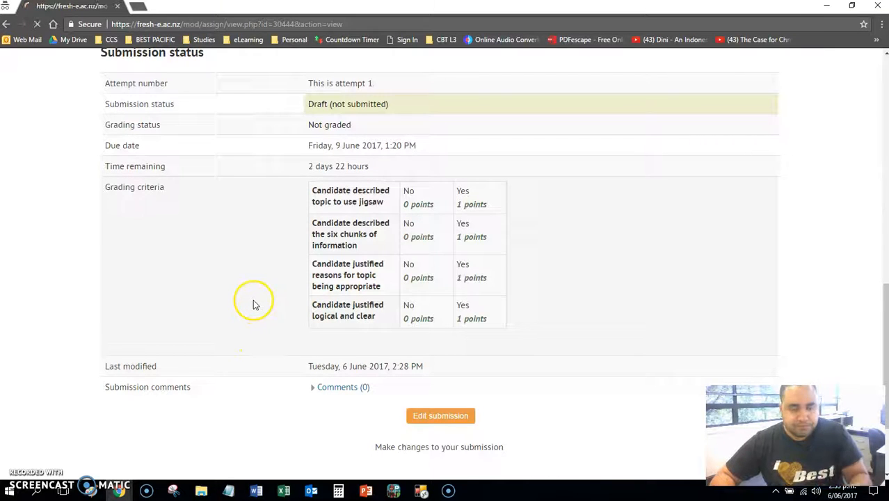
pyautogui.scroll(-10, 397, 338)
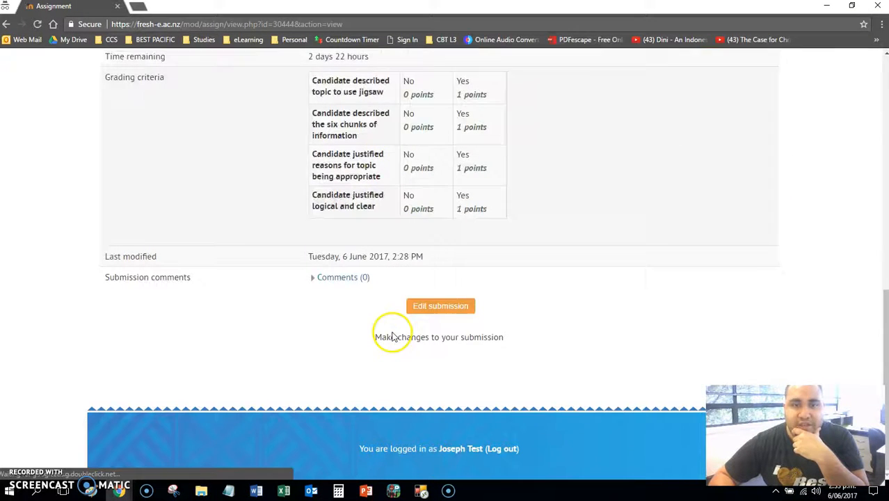
pyautogui.click(440, 307)
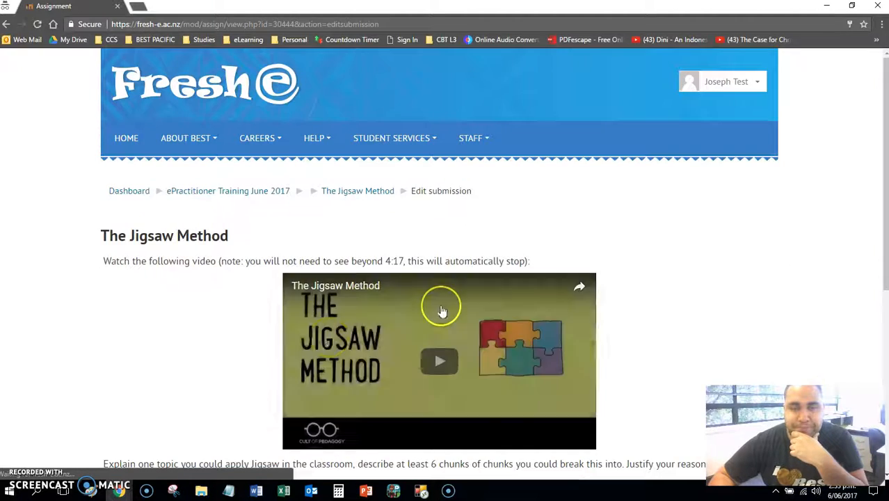
pyautogui.scroll(-3, 318, 333)
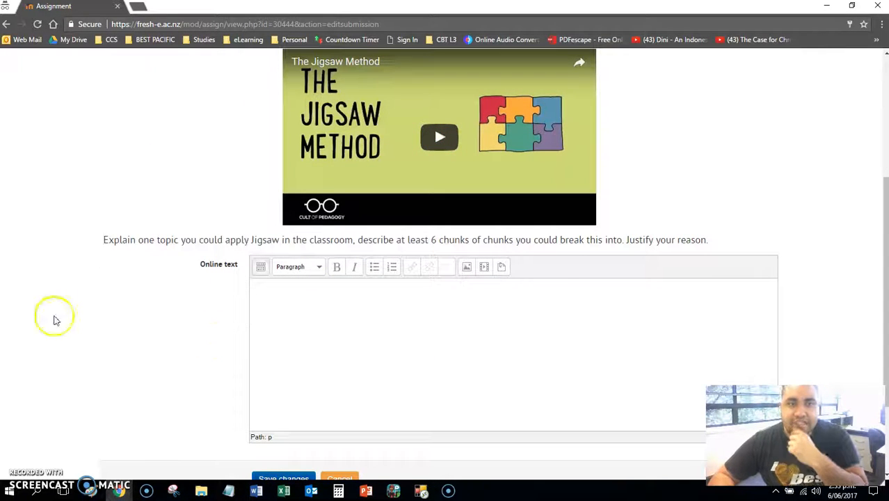
pyautogui.write('On Friday we used Jigsaw for learning how to submit and mark assignments in Moodle.')
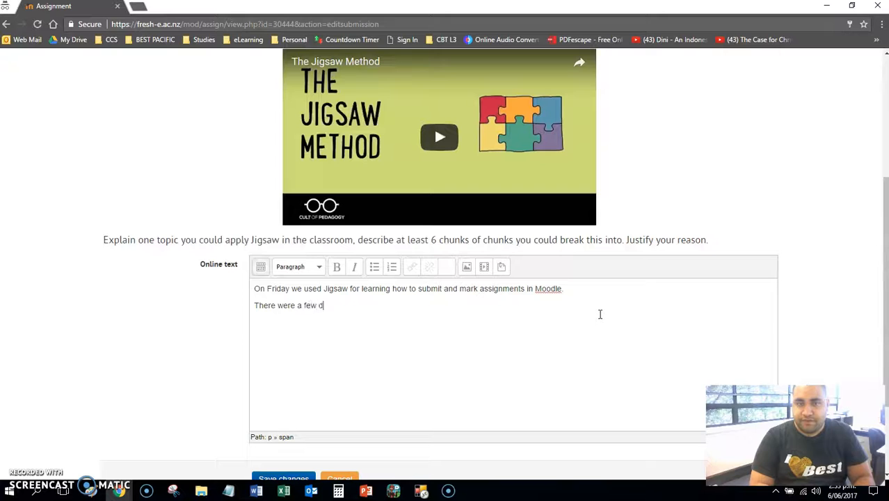
# Step: Add "There were a few different topics discussed in the jigsaw activity." and "The topics included:" 1) Quizes, 2) Assignments - Text, 3) Rubrics
pyautogui.write('erent topic')
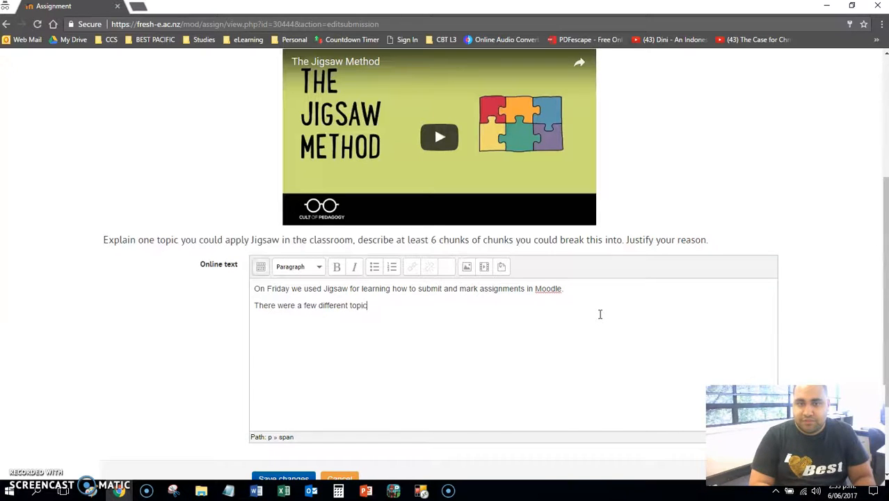
pyautogui.press('BackSpace')
pyautogui.press('BackSpace')
pyautogui.press('BackSpace')
pyautogui.write('ed in the jigsaw activity.')
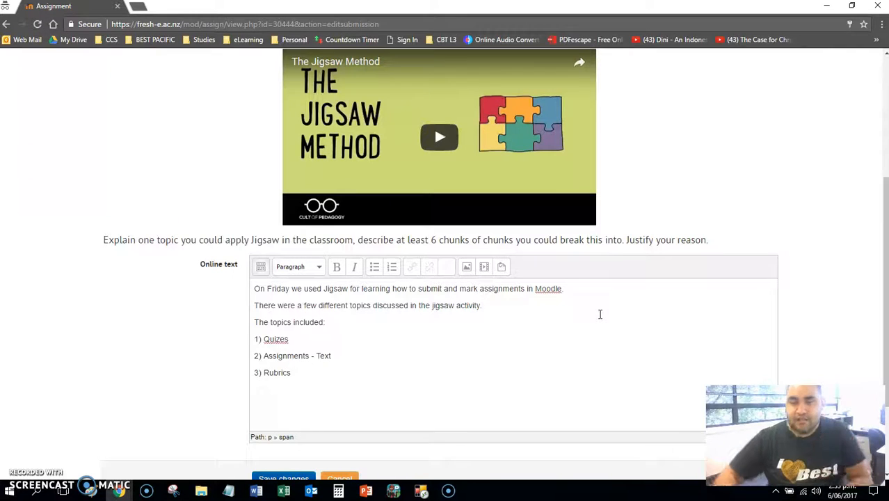
# Step: Look over the written answer and save the changes to the submission
pyautogui.moveTo(440, 368); pyautogui.dragTo(327, 289)
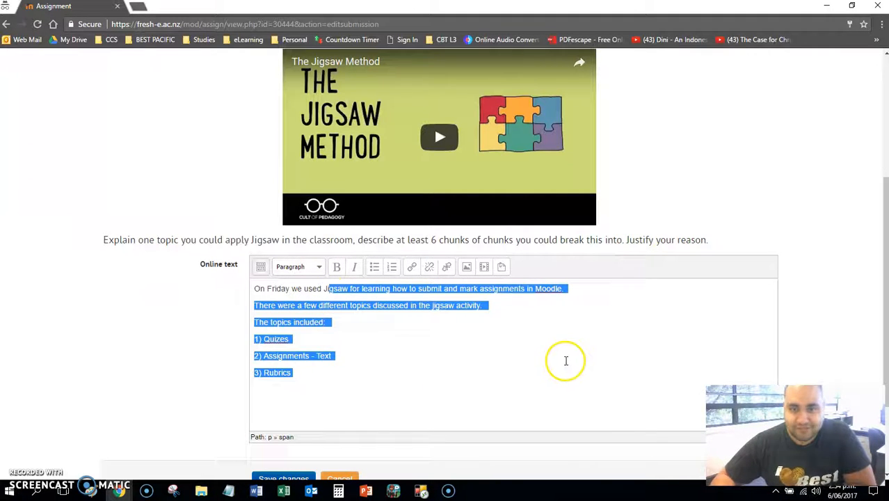
pyautogui.click(566, 361)
pyautogui.scroll(-2, 567, 362)
pyautogui.click(283, 361)
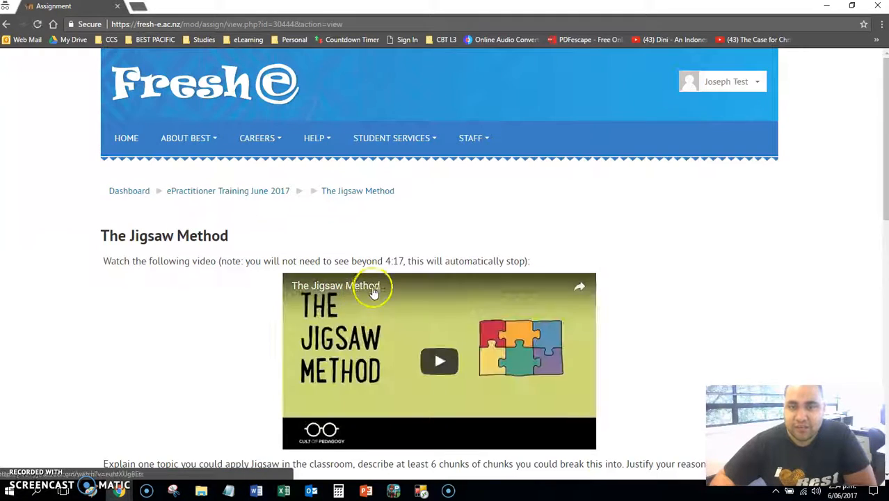
# Step: Expand the saved online text in the submission status to show the full answer
pyautogui.scroll(-6, 371, 295)
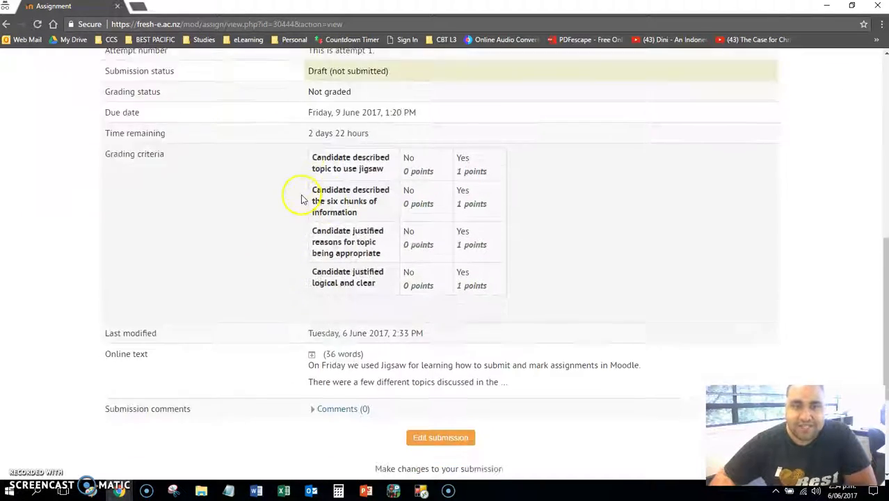
pyautogui.scroll(-3, 324, 230)
pyautogui.click(312, 169)
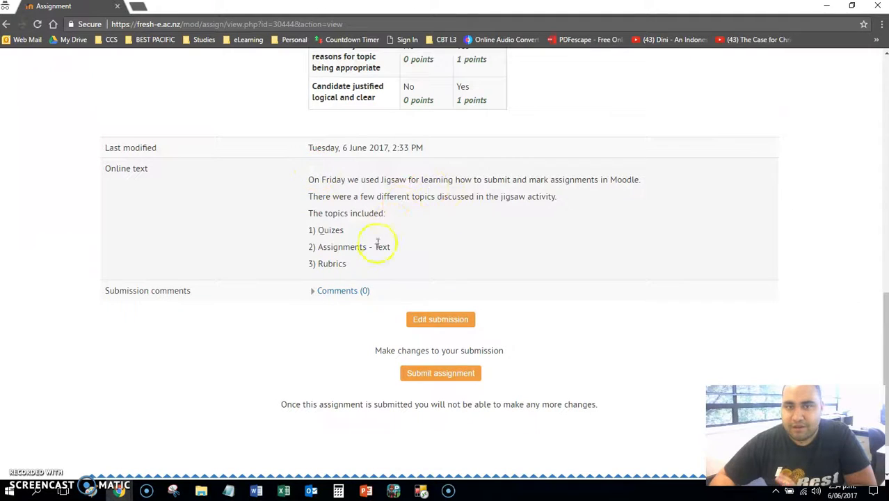
# Step: Read through the full saved online text answer before submitting the assignment
pyautogui.moveTo(348, 261); pyautogui.dragTo(292, 191)
pyautogui.click(380, 203)
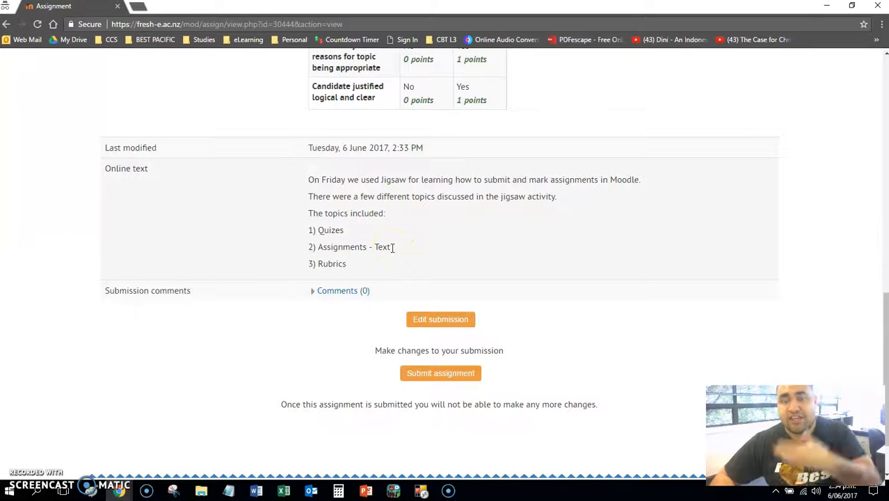
pyautogui.moveTo(347, 179); pyautogui.dragTo(399, 244)
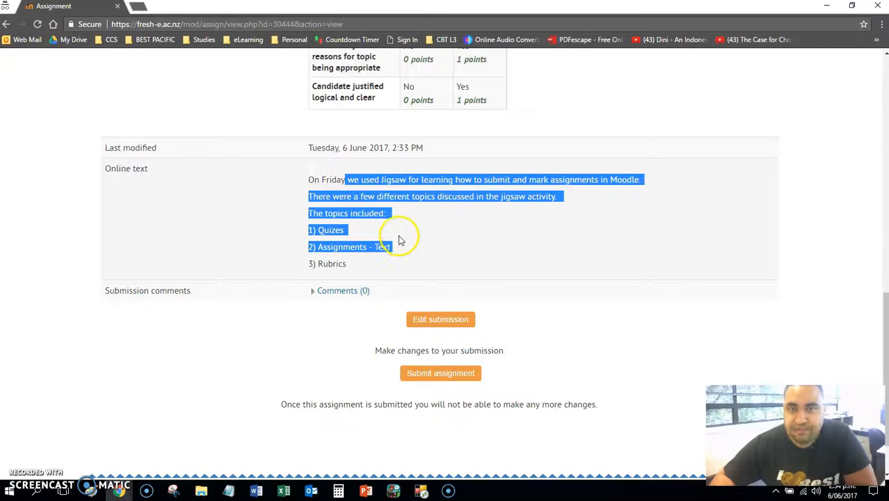
pyautogui.click(395, 217)
pyautogui.moveTo(309, 176); pyautogui.dragTo(445, 238)
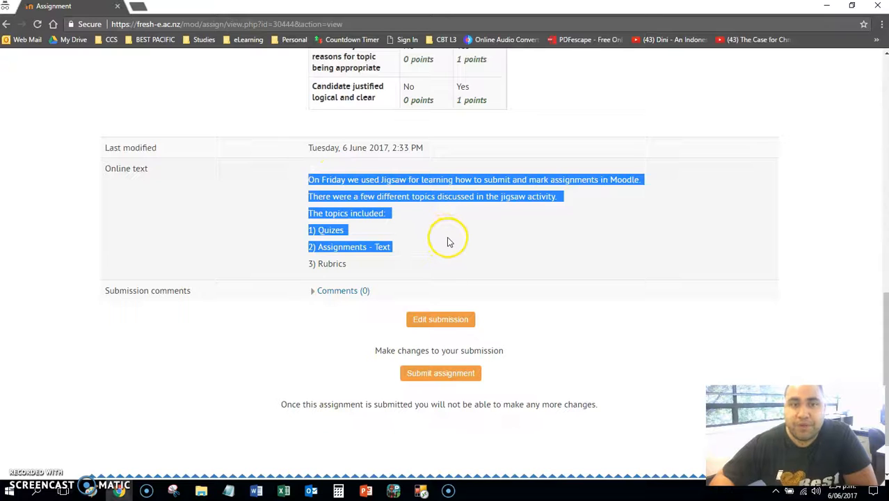
pyautogui.click(413, 233)
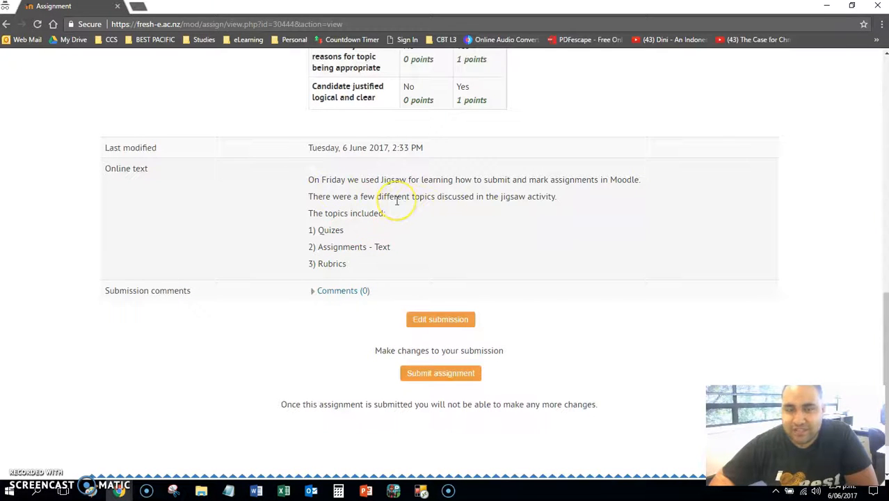
pyautogui.moveTo(319, 179); pyautogui.dragTo(394, 225)
pyautogui.click(395, 226)
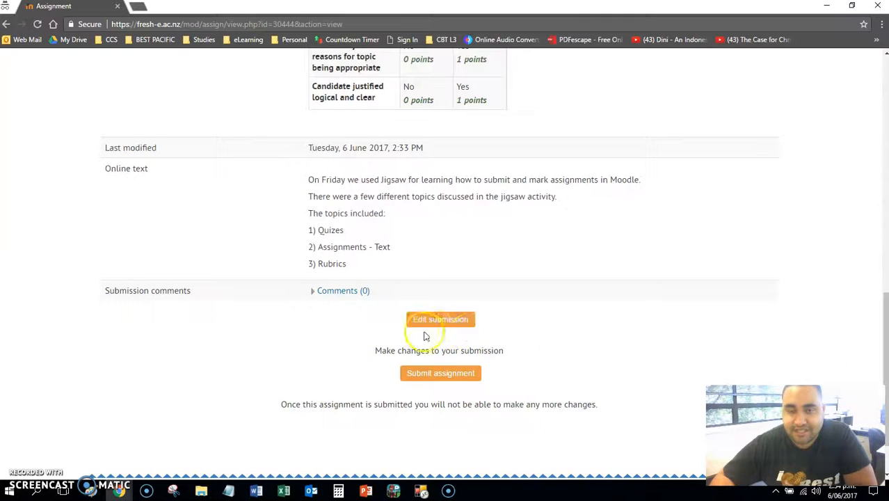
# Step: Submit the assignment for grading, accepting the statement that it is the student's own work
pyautogui.click(440, 375)
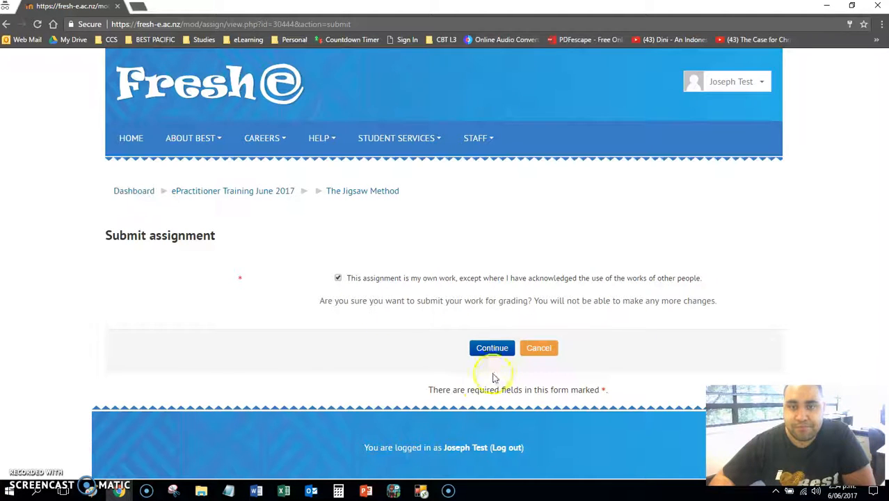
pyautogui.click(494, 350)
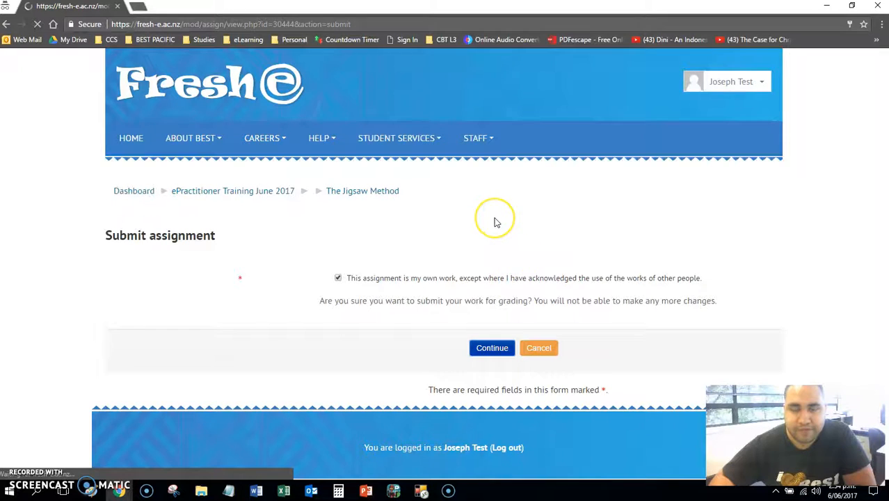
# Step: Check the submission status, grading status and grading criteria of the submitted assignment
pyautogui.scroll(-5, 492, 229)
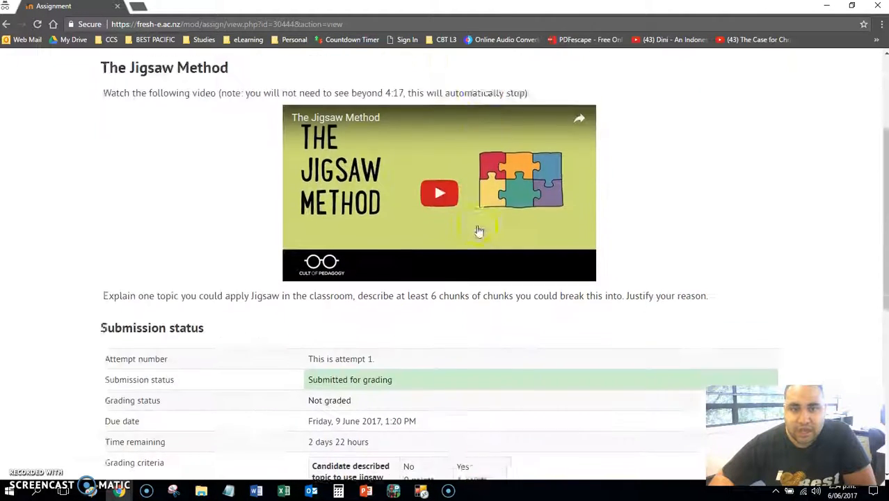
pyautogui.moveTo(109, 211); pyautogui.dragTo(416, 219)
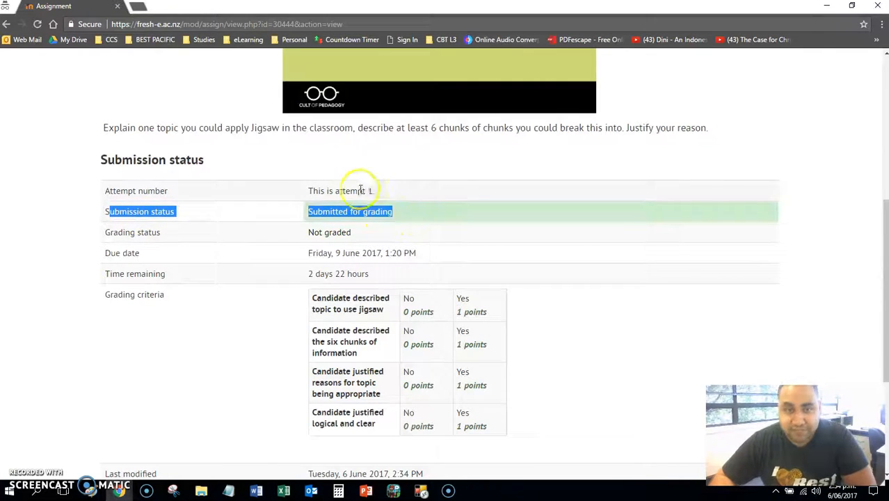
pyautogui.moveTo(109, 232); pyautogui.dragTo(371, 233)
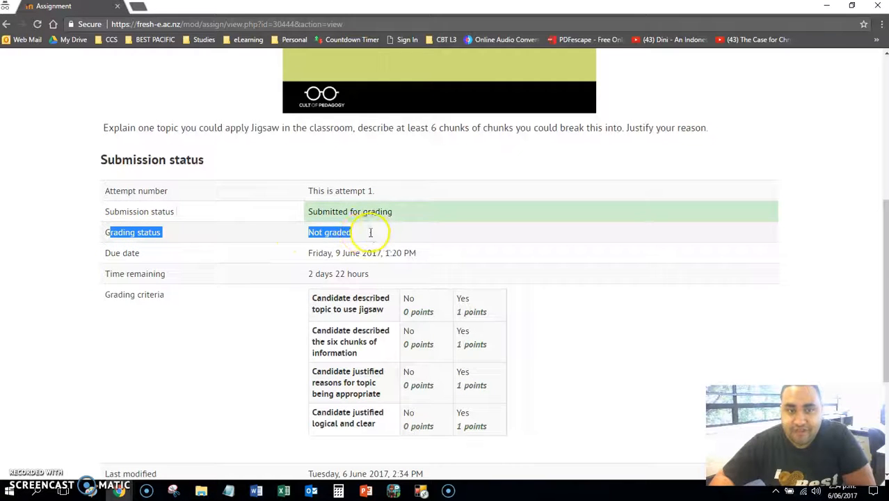
pyautogui.doubleClick(332, 235)
pyautogui.scroll(-3, 427, 279)
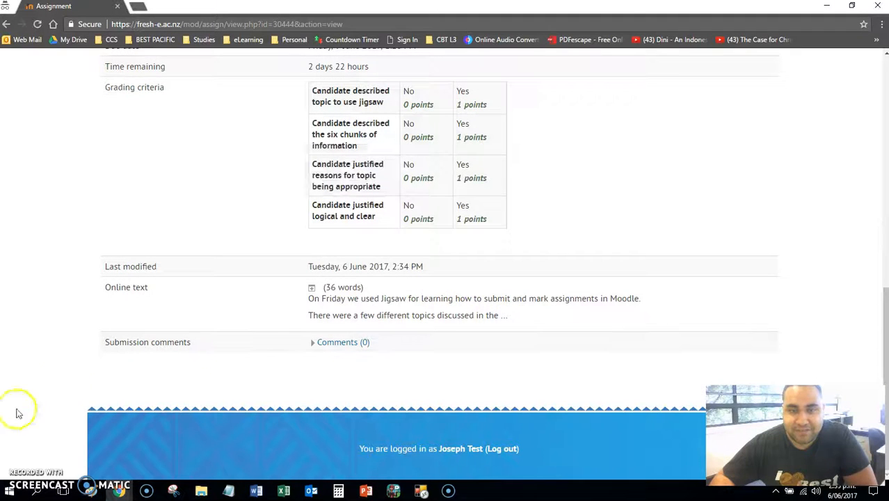
pyautogui.scroll(2, 290, 298)
pyautogui.scroll(-2, 288, 298)
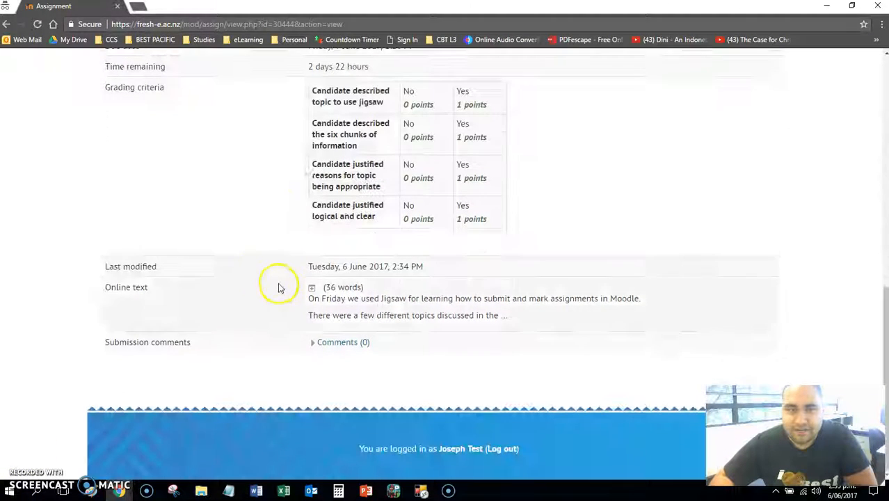
# Step: Look over the submitted online text preview and expand it to show the full answer
pyautogui.moveTo(112, 286); pyautogui.dragTo(578, 323)
pyautogui.click(523, 322)
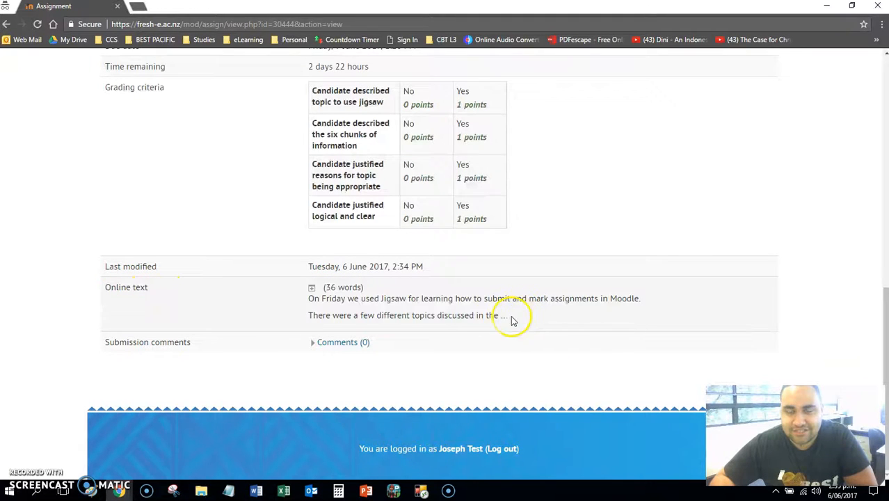
pyautogui.moveTo(300, 298); pyautogui.dragTo(482, 318)
pyautogui.click(271, 307)
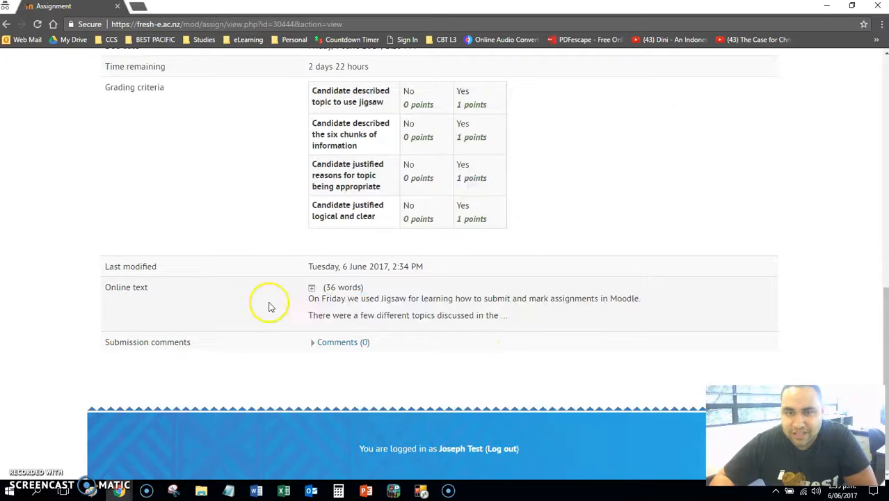
pyautogui.click(311, 291)
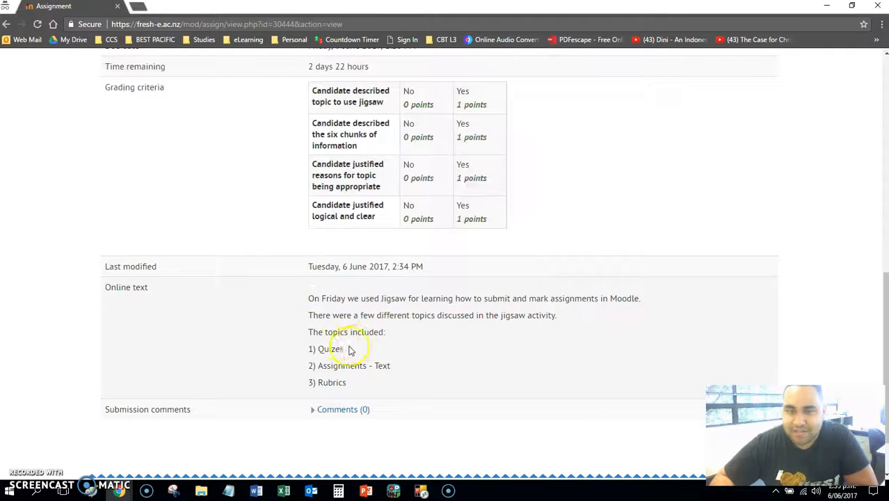
# Step: Add and save the submission comment "Opps i didn't finish my answer can you reopen", correcting the spelling of "didn't"
pyautogui.scroll(-1, 198, 297)
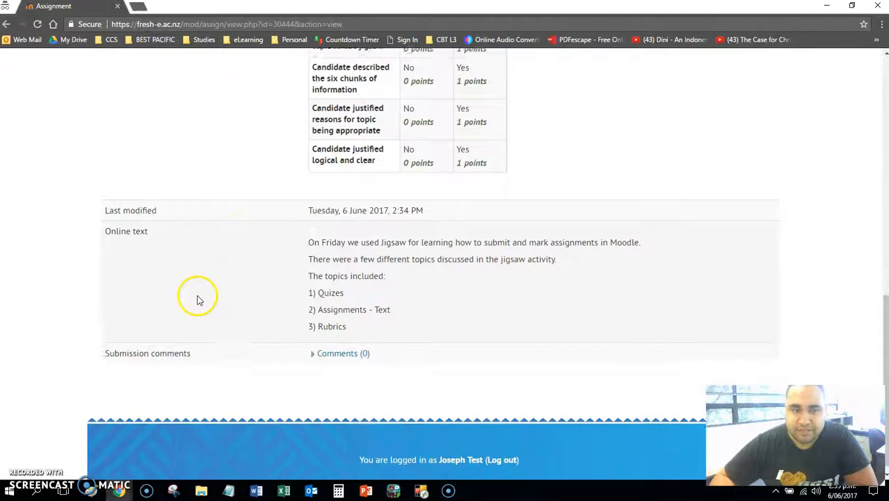
pyautogui.click(343, 342)
pyautogui.click(350, 364)
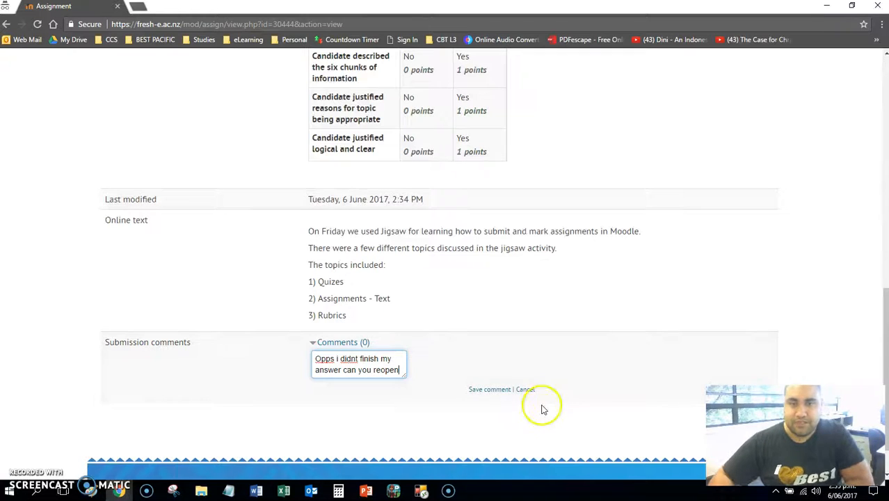
pyautogui.rightClick(352, 358)
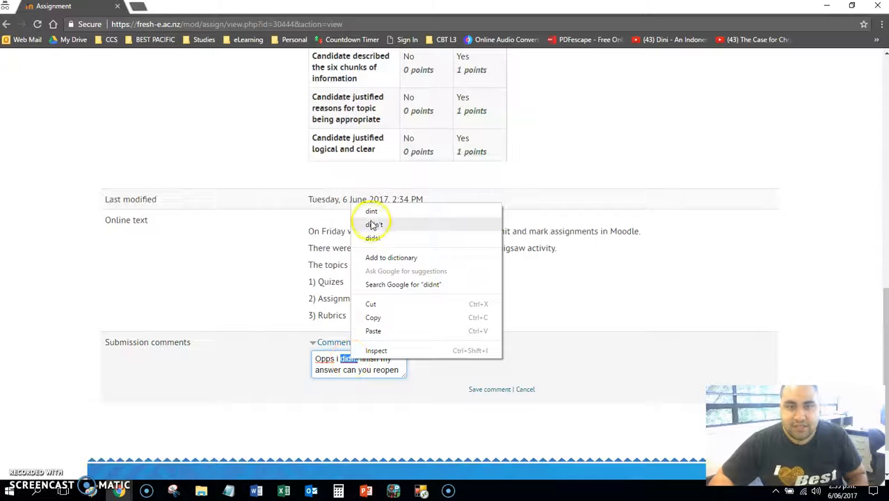
pyautogui.click(317, 224)
pyautogui.click(479, 389)
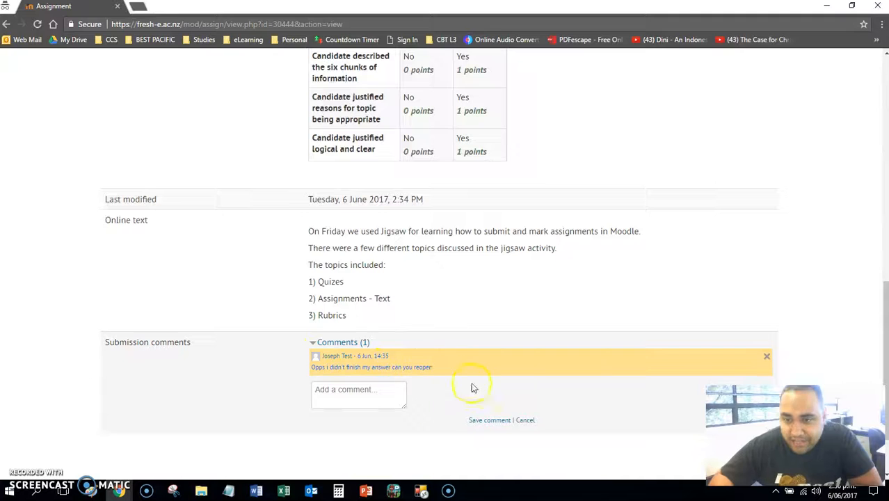
pyautogui.click(367, 391)
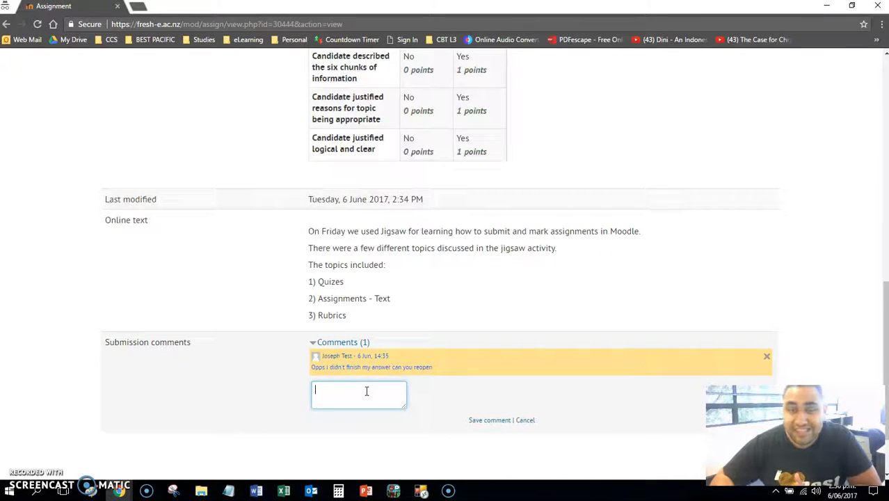
pyautogui.click(345, 447)
pyautogui.scroll(-2, 347, 424)
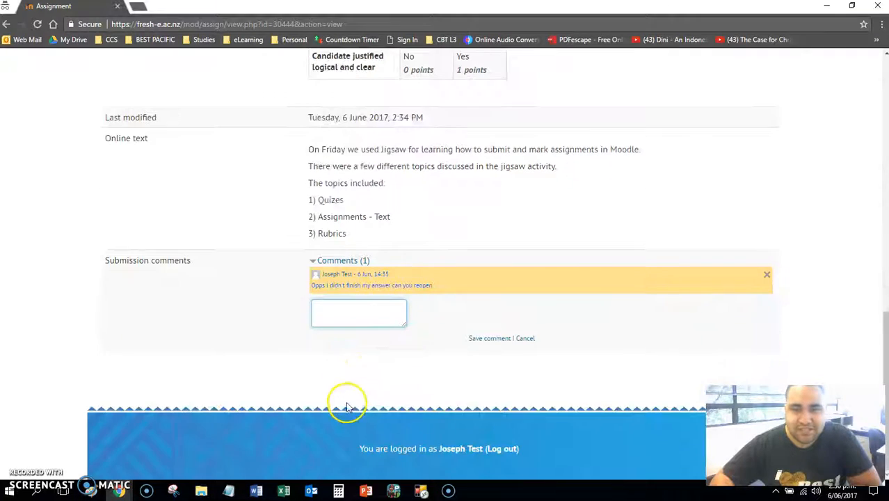
pyautogui.scroll(10, 382, 369)
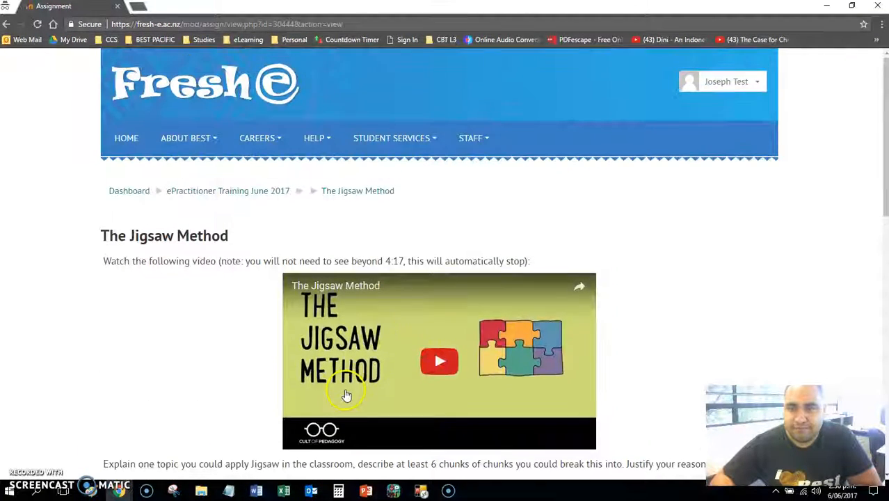